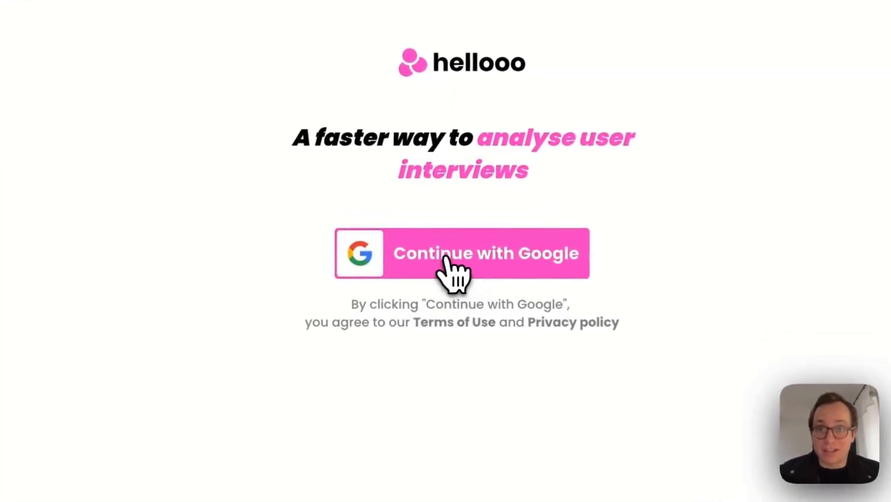
Step: Sign in to Hellooo with the Hellooo App Google account and allow calendar access
click(453, 227)
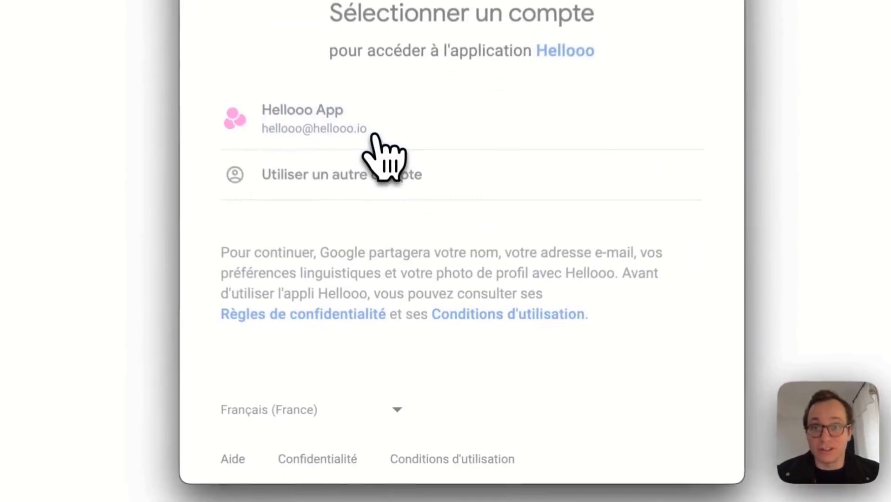
click(400, 237)
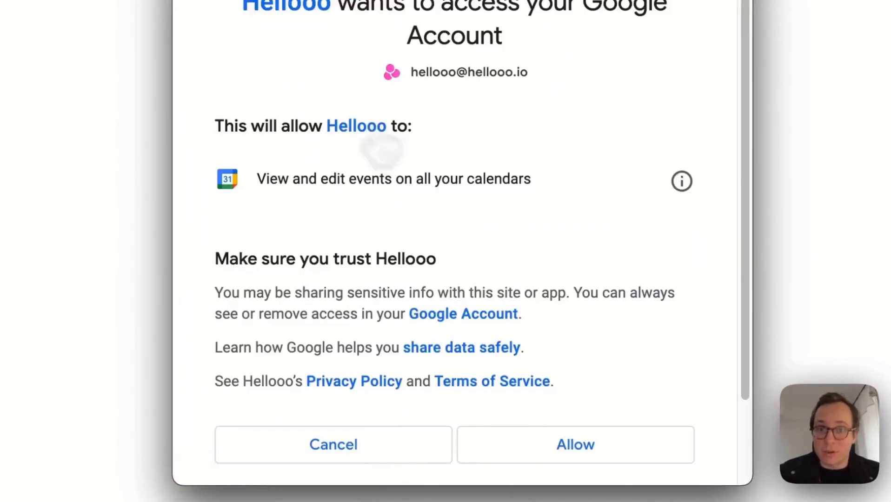
click(552, 447)
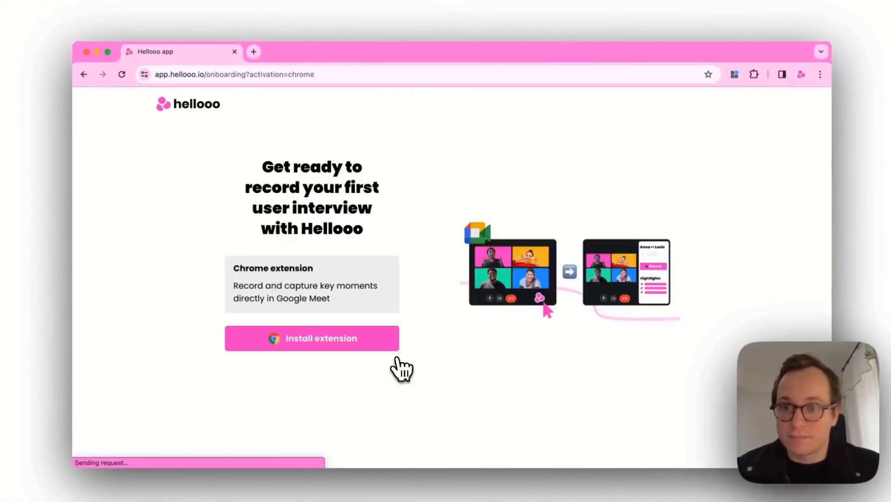
Step: Add the Hellooo for Chrome extension to the browser from the Chrome Web Store
click(311, 343)
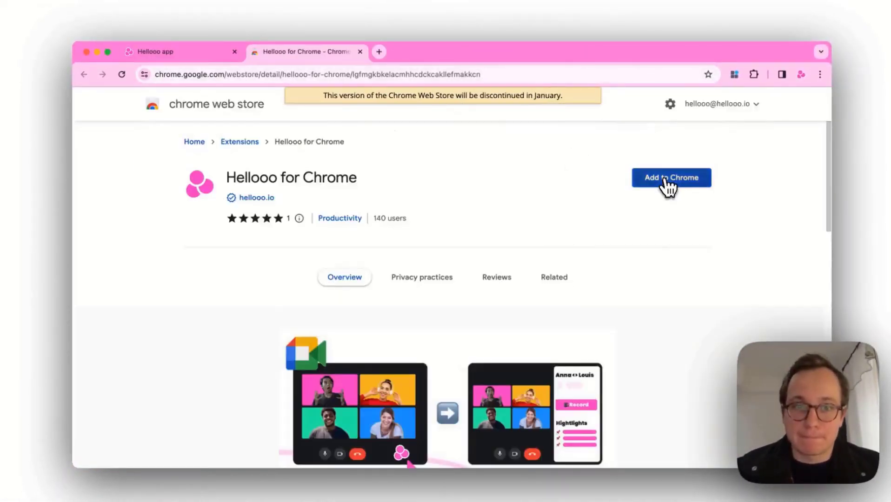
click(665, 191)
click(528, 289)
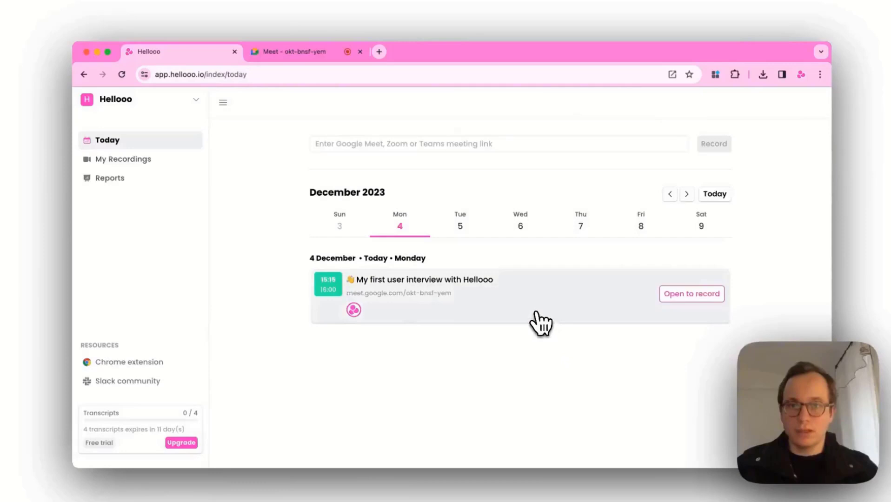
Step: Send the recording assistant to 'My first user interview with Hellooo' and go to its Meet call
click(536, 313)
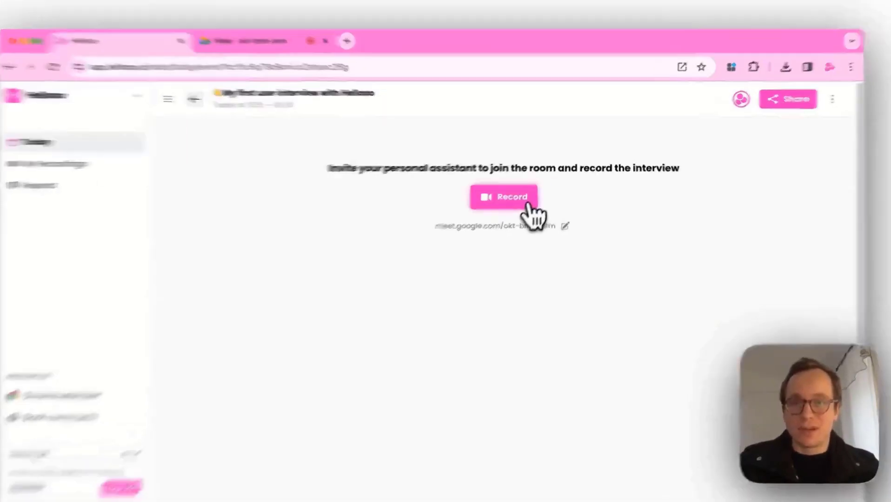
click(535, 191)
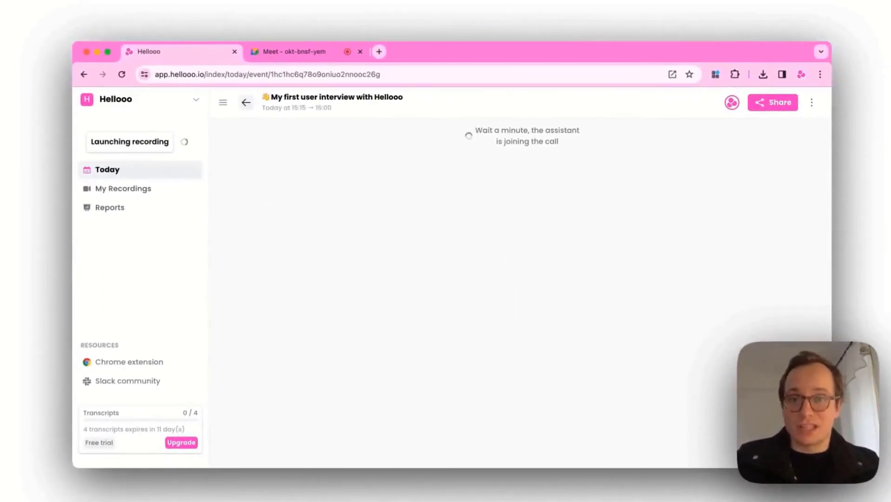
click(318, 54)
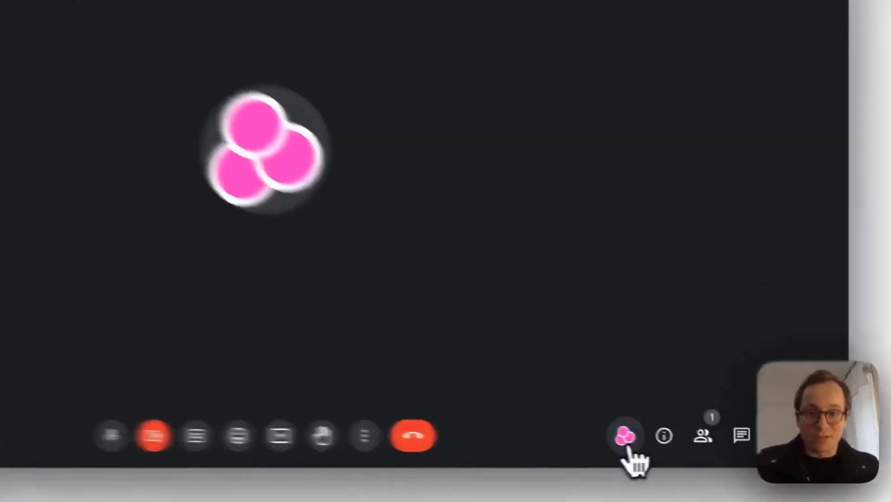
Step: Show the interview event in the Hellooo side panel and admit the Hellooo Assistant to the call
click(686, 447)
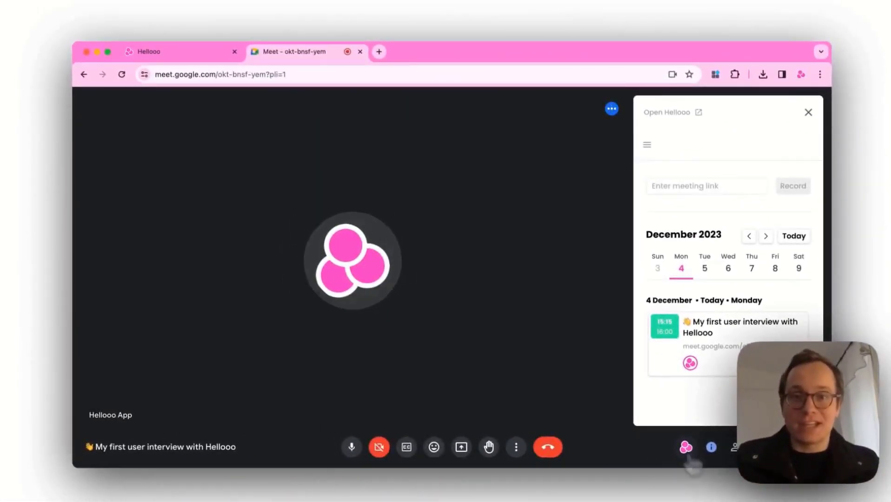
click(756, 334)
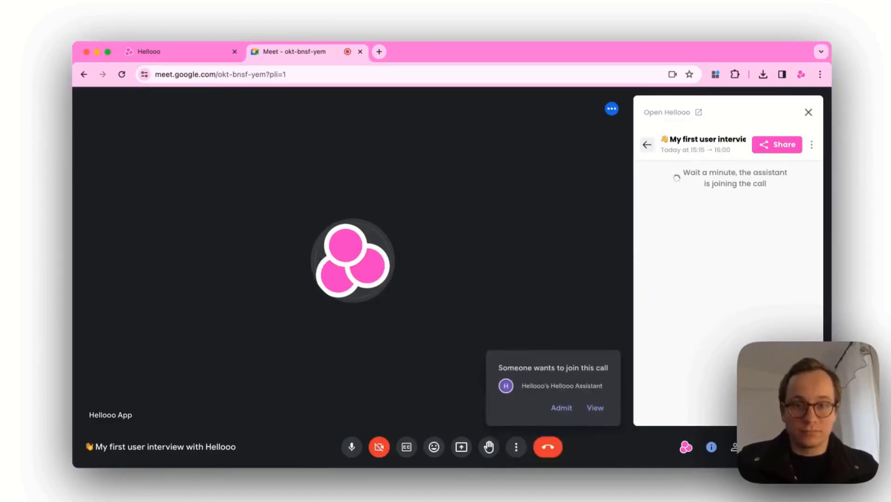
click(565, 408)
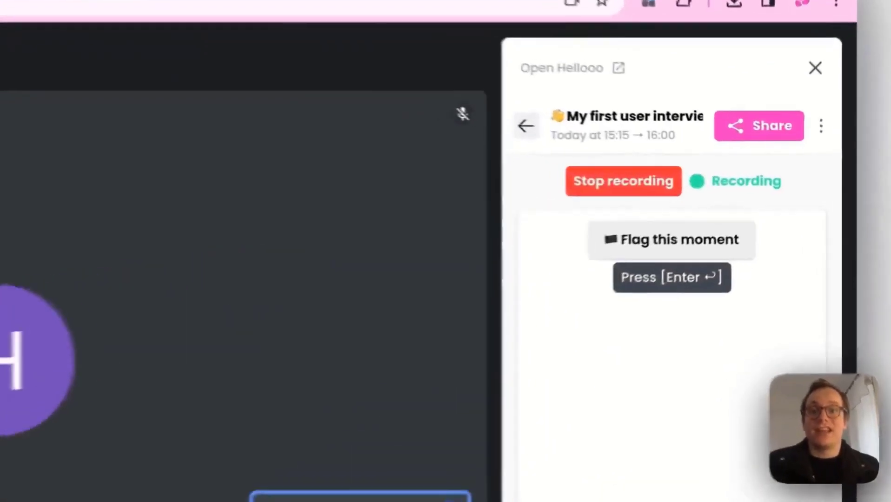
Step: Flag 00:46 as 'Pricing issues', flag 00:56 and 00:57, then stop the recording
click(734, 215)
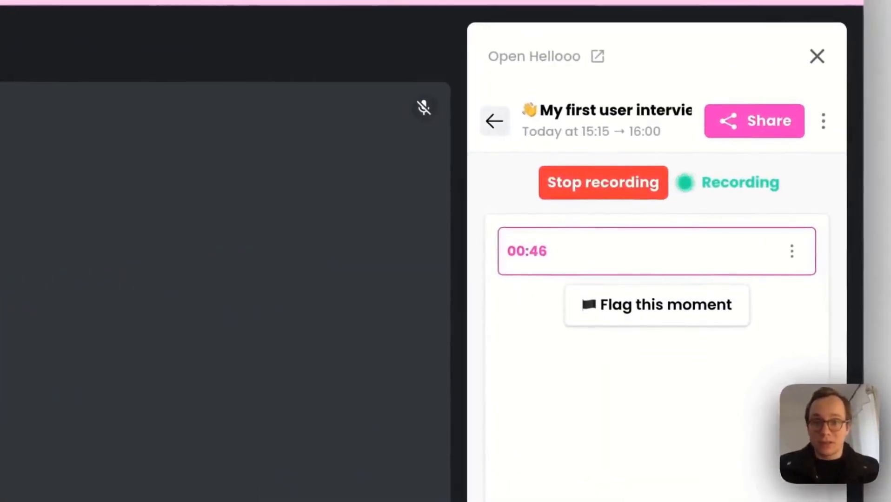
text(Pricing is)
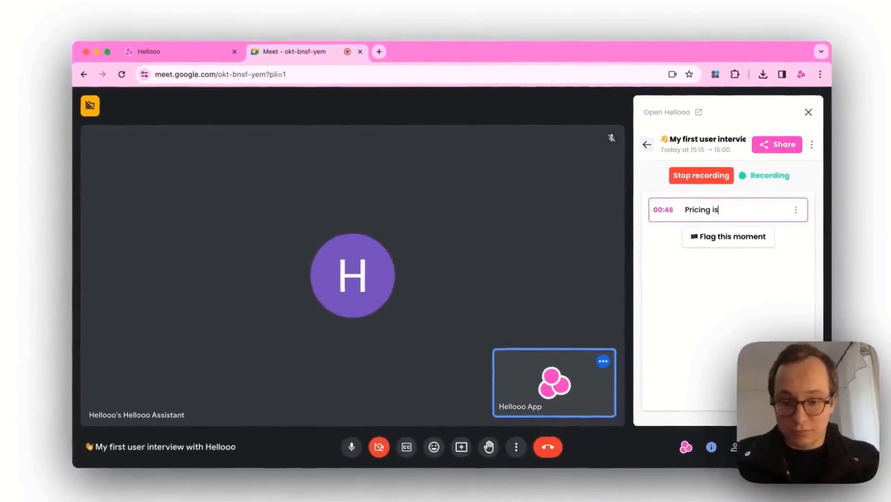
text(sues)
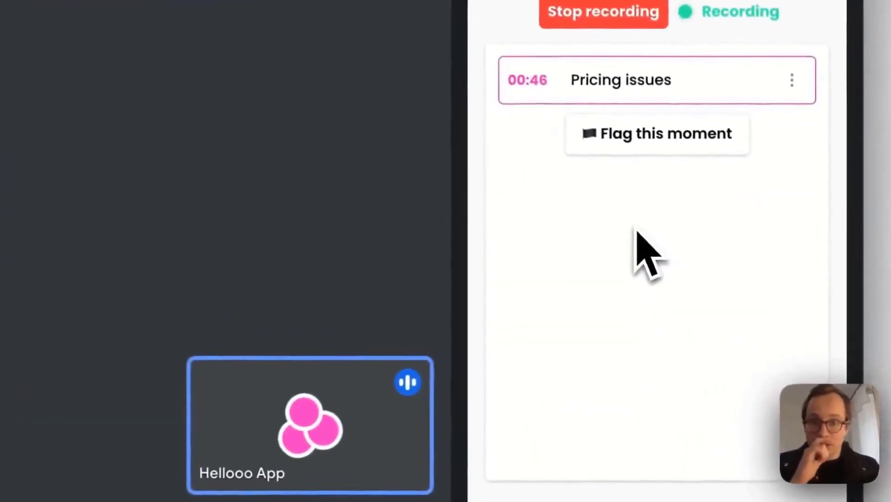
click(637, 146)
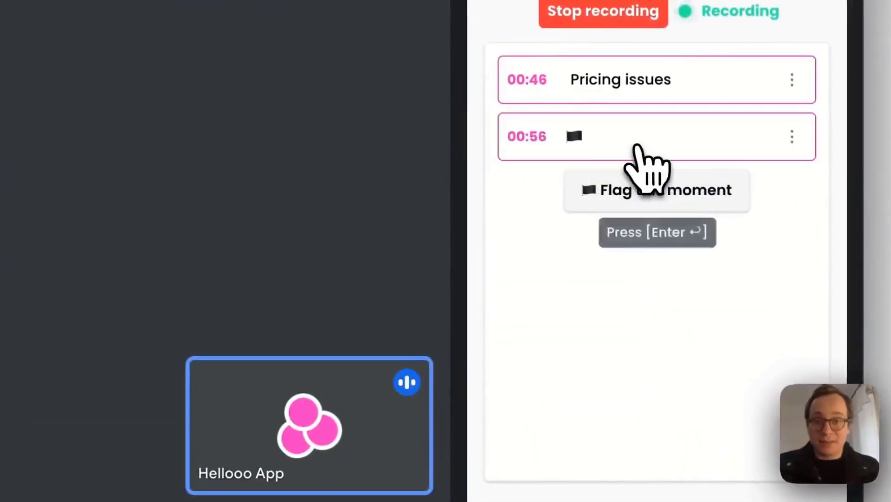
click(632, 187)
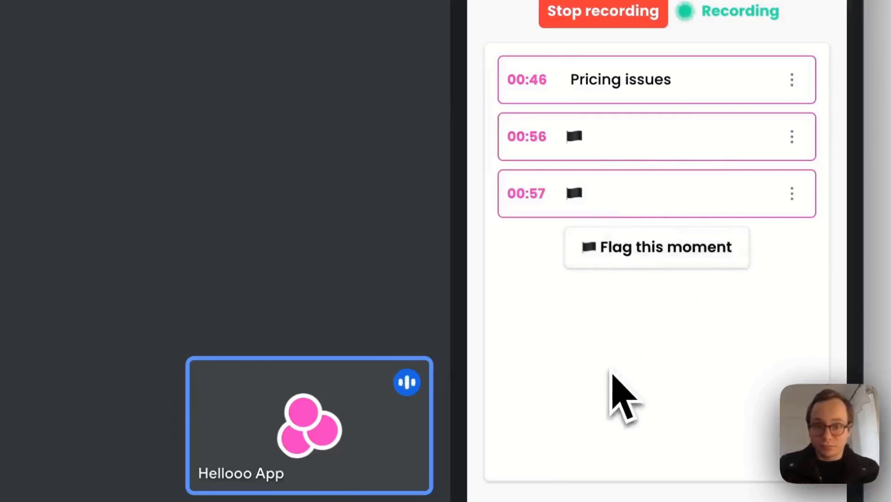
click(591, 215)
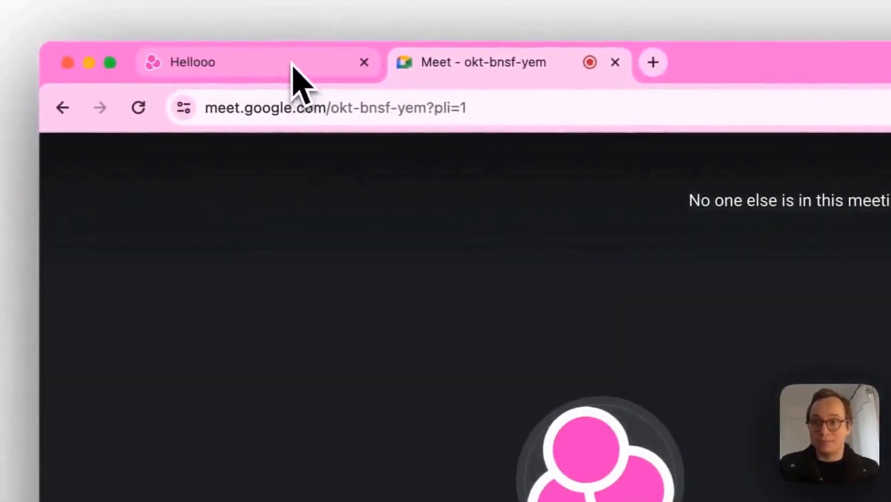
Step: Play the '20231204-User Research Interview (Full).mp4' recording briefly, then pause it
click(293, 67)
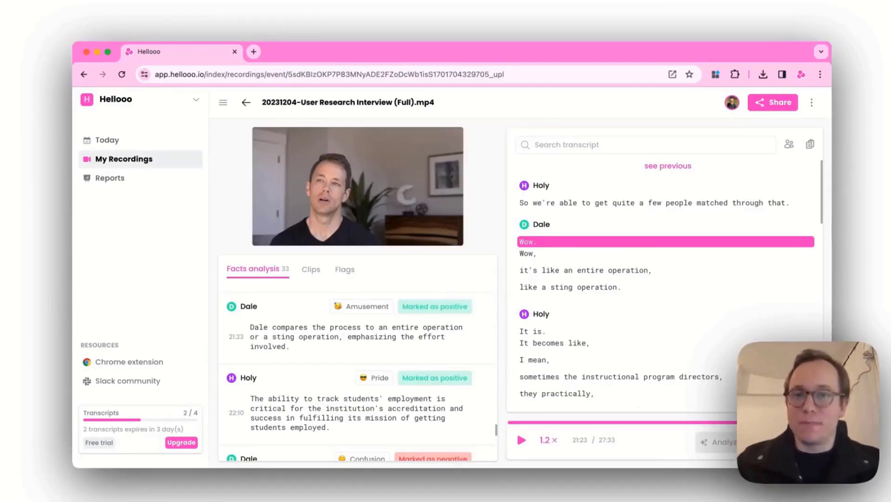
click(522, 441)
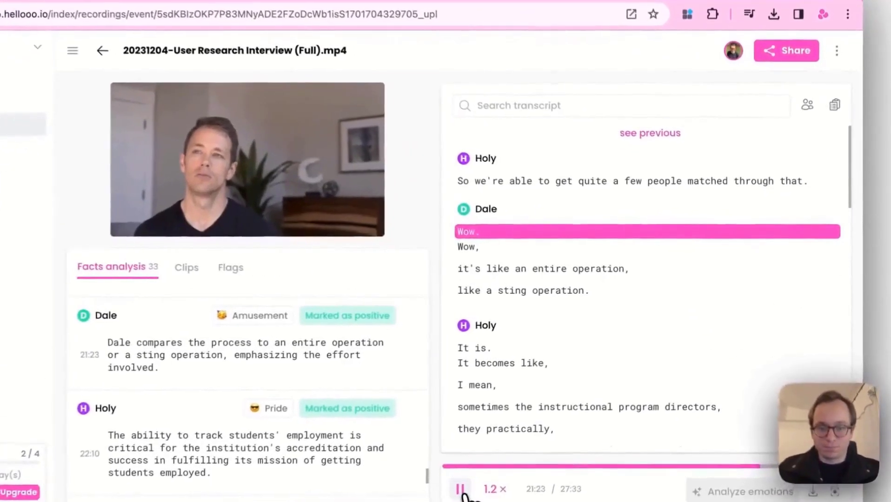
click(460, 494)
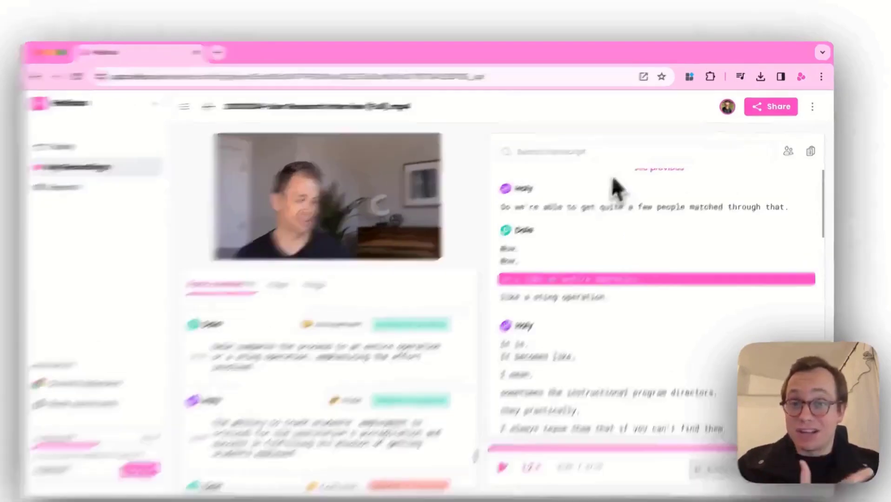
Step: Copy the whole transcript to the clipboard and scroll through the analysed facts list
click(590, 145)
click(624, 122)
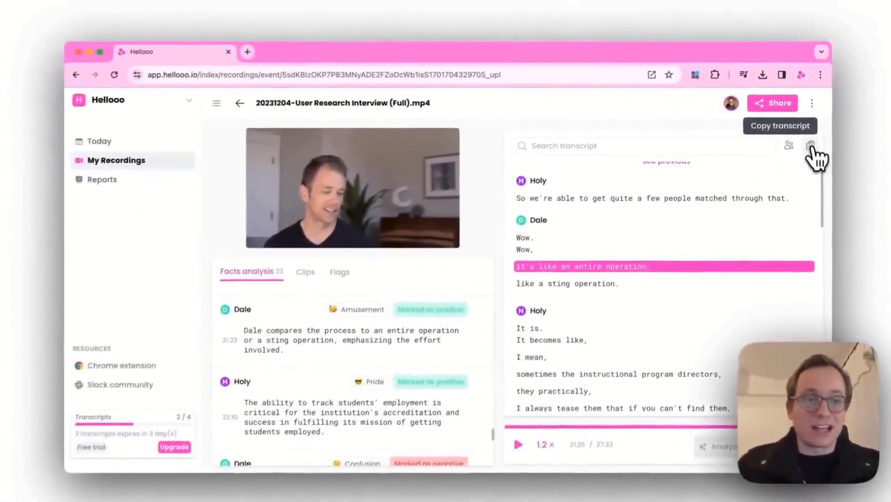
click(811, 147)
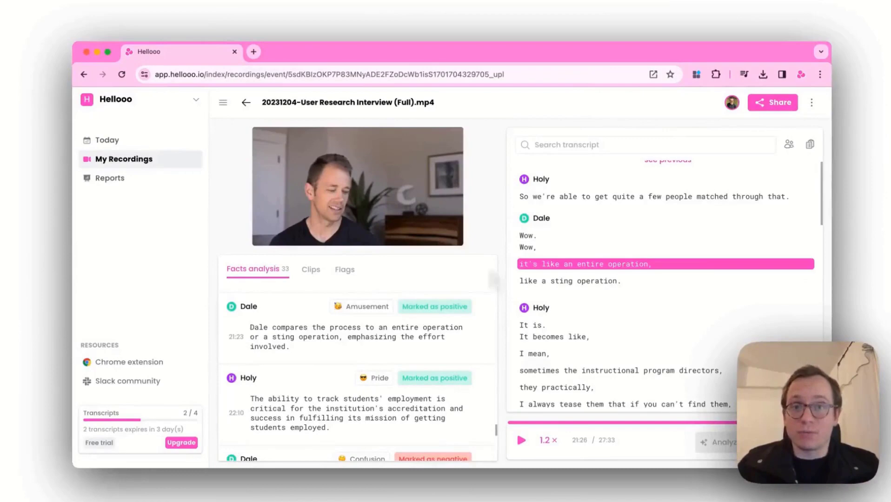
scroll(403, 391, down, 1)
scroll(375, 387, down, 2)
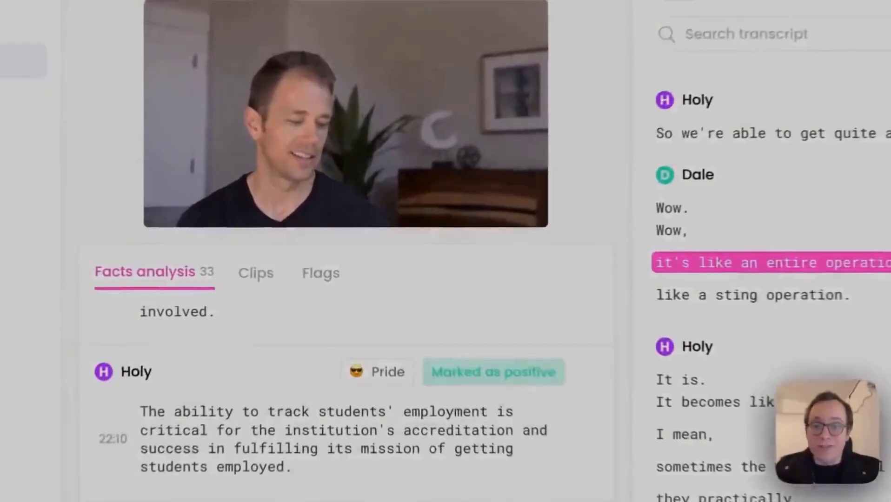
Step: Select the 'So for you…' transcript passage and turn it into a clip
click(484, 321)
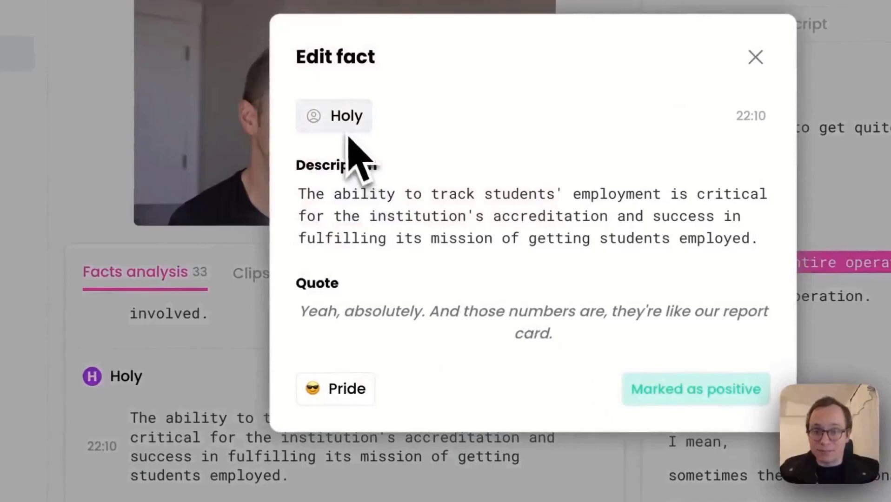
click(563, 324)
drag(563, 324, 291, 279)
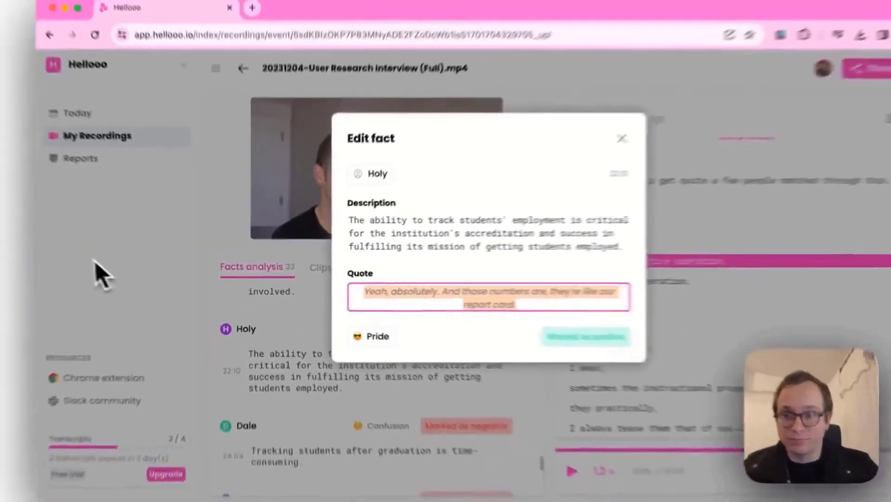
click(95, 269)
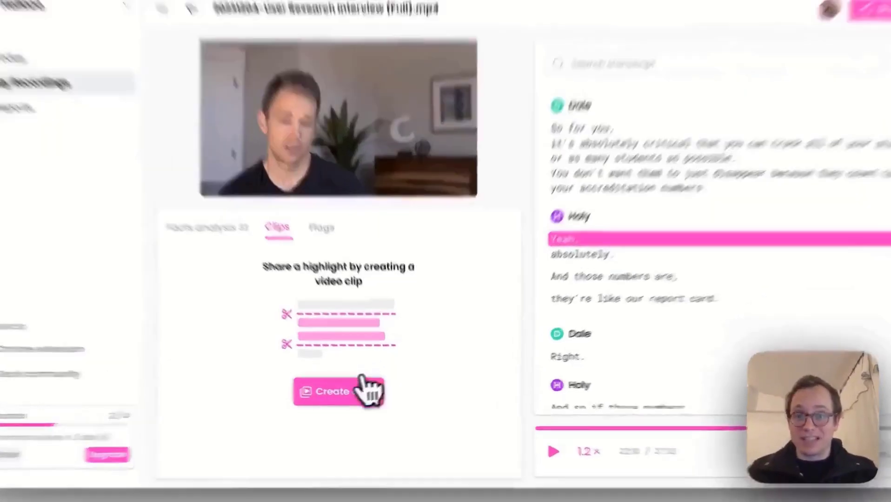
click(372, 396)
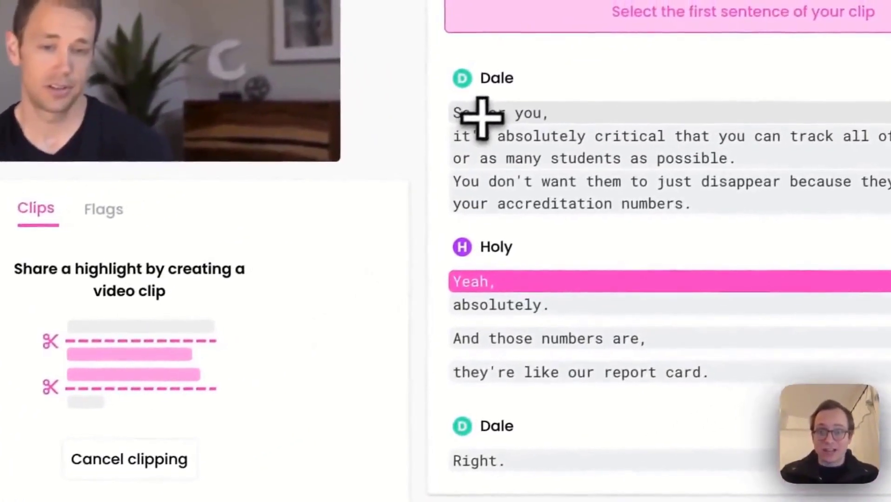
click(480, 121)
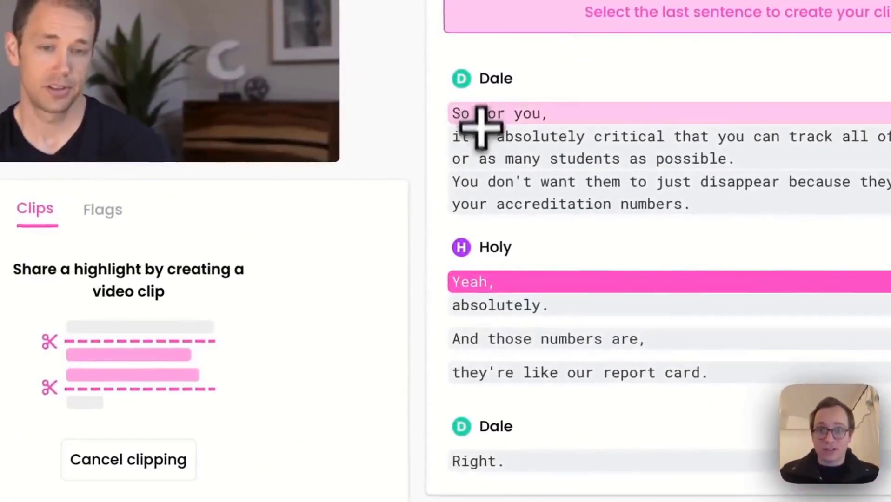
click(484, 373)
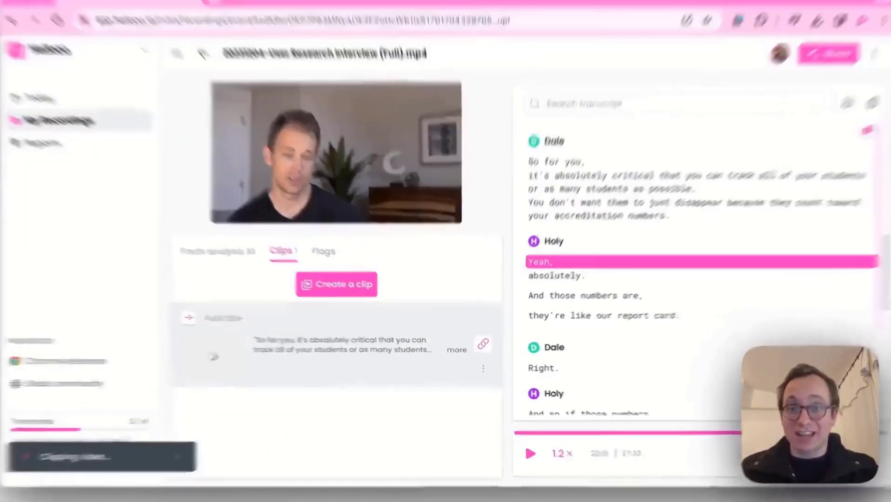
Step: Open the clip's share link in a new tab, then return to the interview's Flags list
click(482, 348)
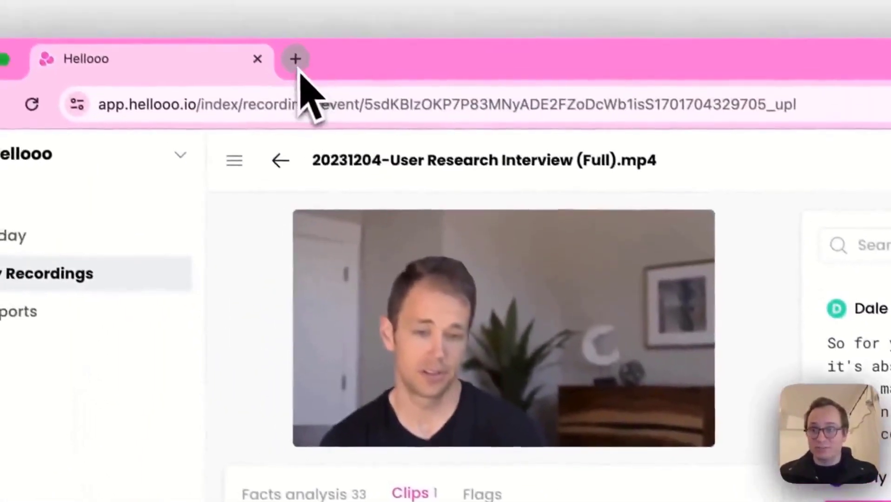
click(255, 8)
key(ctrl+v)
key(Return)
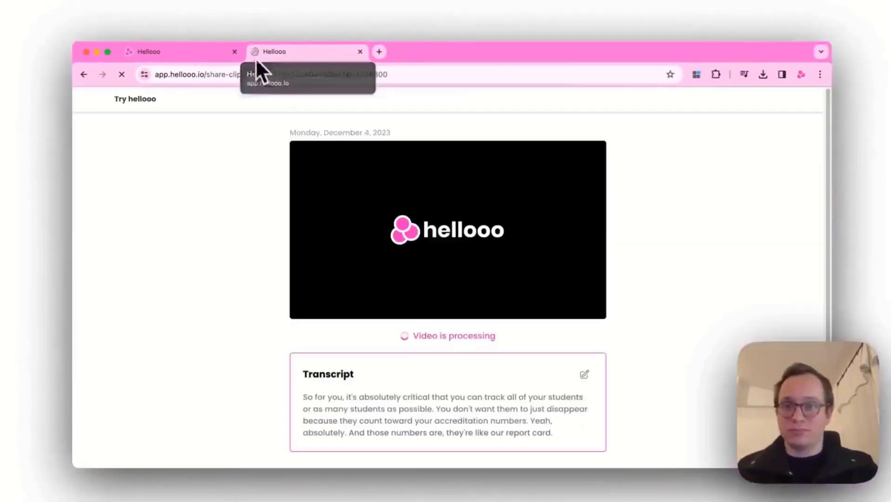
key(ctrl+shift+Tab)
click(347, 270)
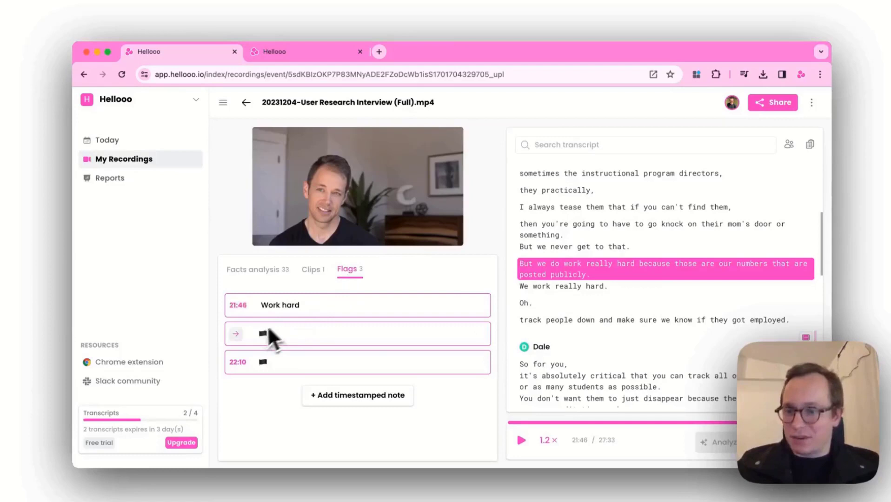
Step: Jump playback to the 21:57 flag, then to the 22:10 flag
click(237, 334)
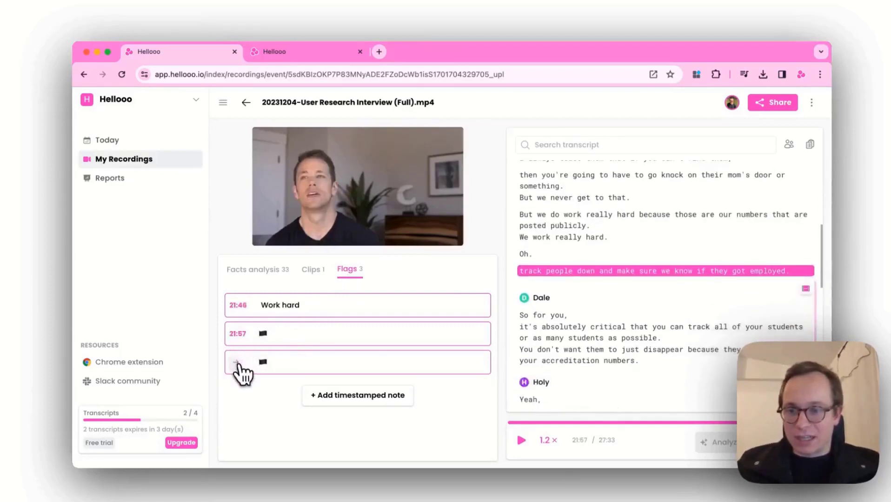
click(237, 363)
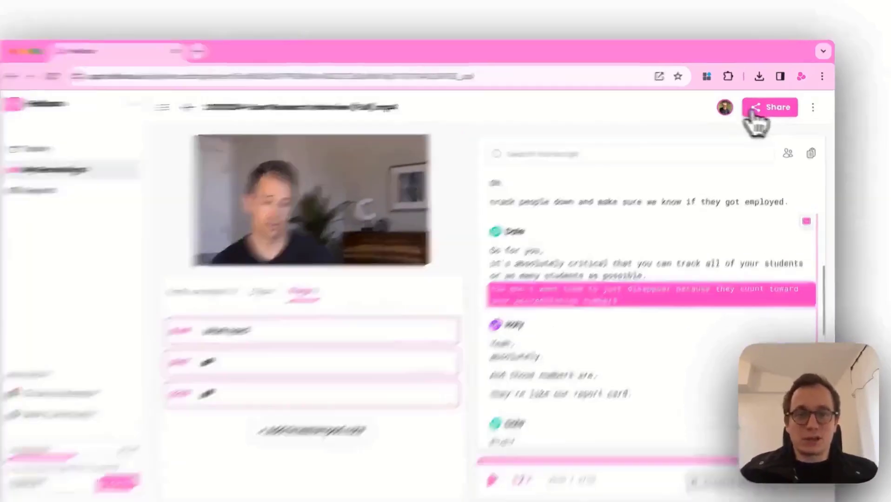
Step: Turn on Share to web for the interview, open its copied public link, then close that tab
click(777, 106)
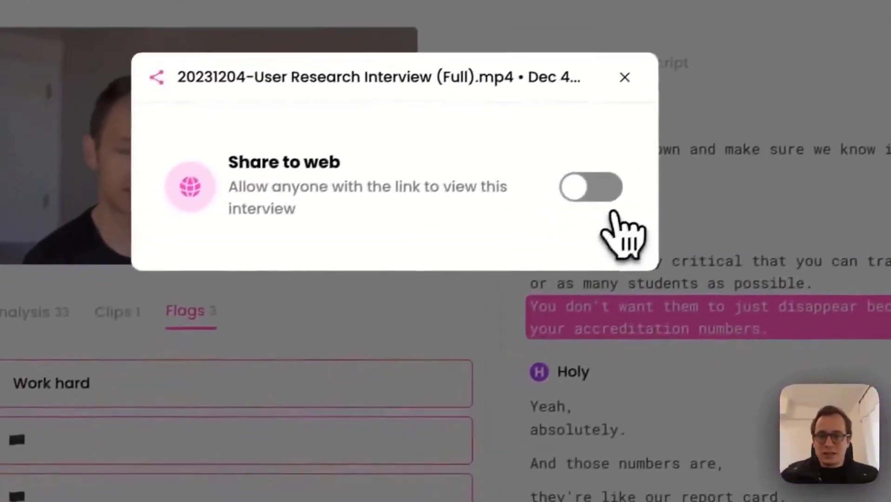
click(598, 186)
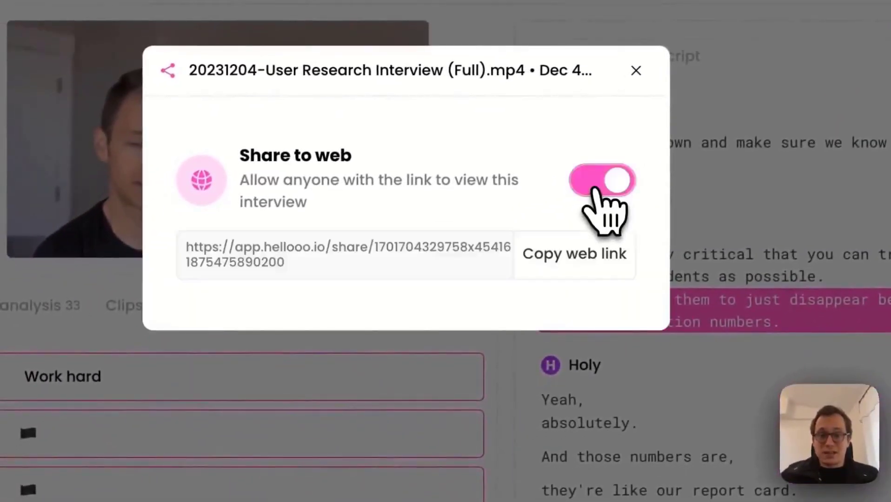
click(587, 272)
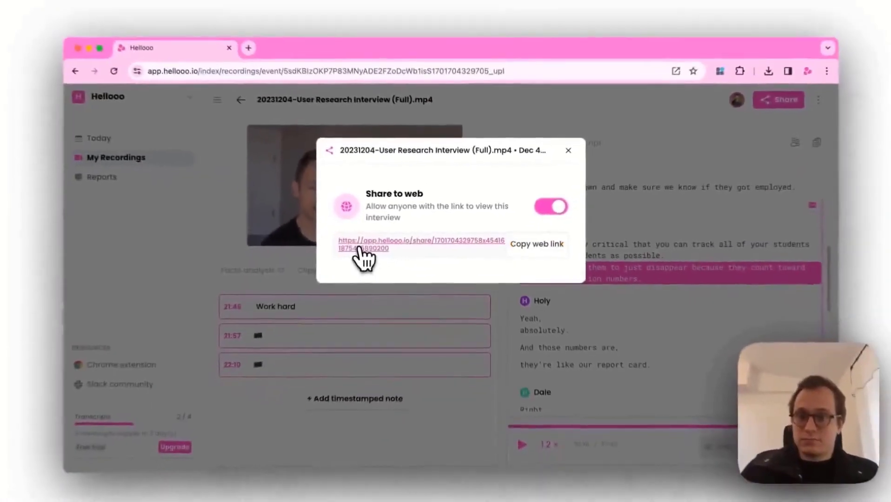
click(361, 251)
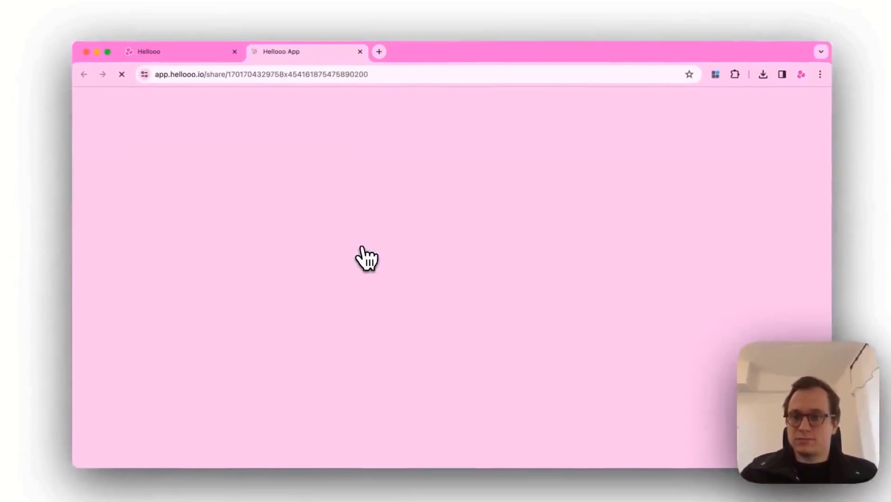
key(super+w)
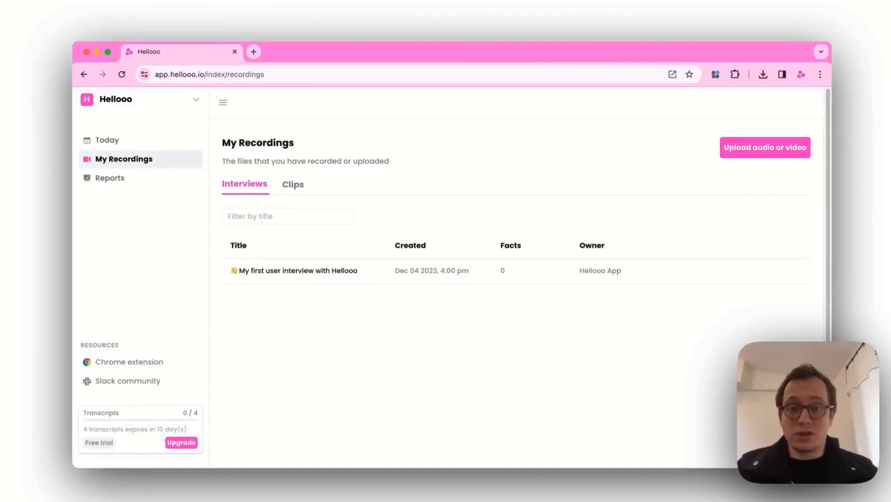
Step: Start an upload with the Upload audio or video option
mouse_move(758, 169)
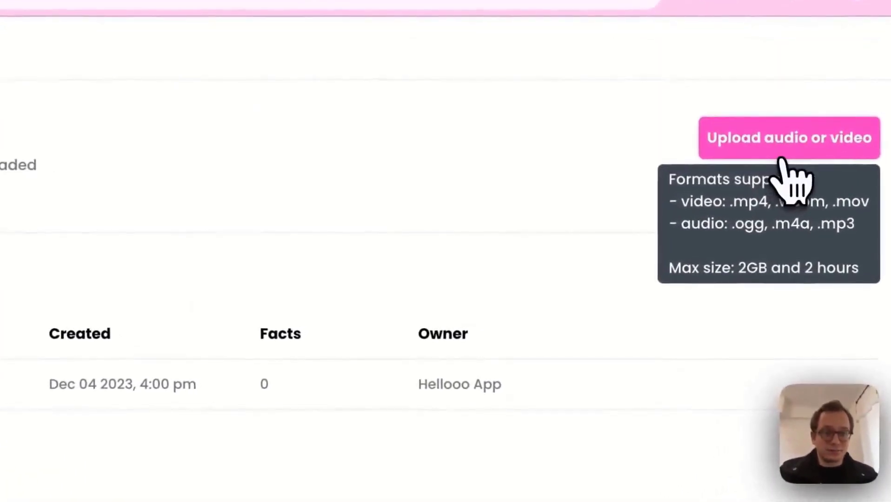
click(783, 163)
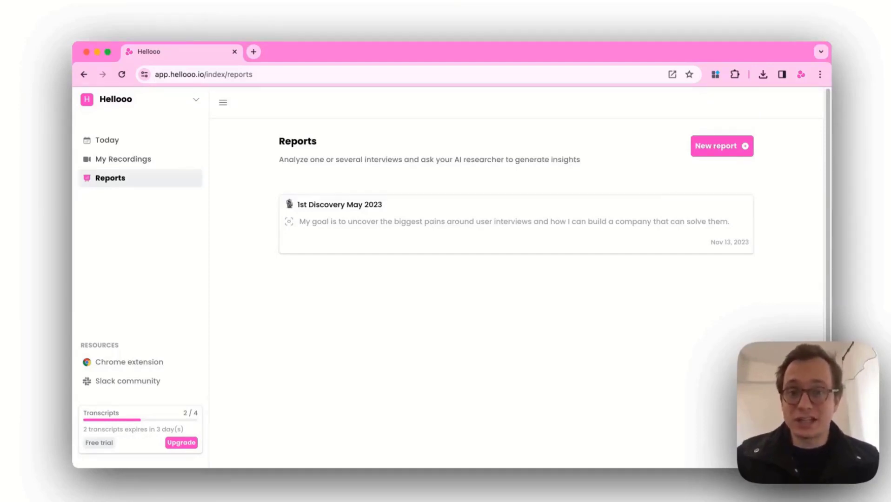
Step: Open the '1st Discovery May 2023' report and scroll through its context, goal, 83 facts and six interviews
click(517, 233)
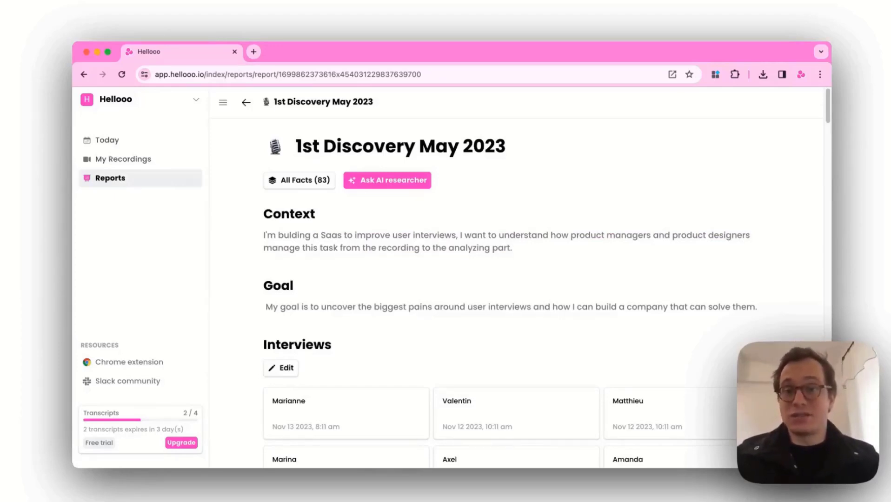
scroll(511, 293, down, 1)
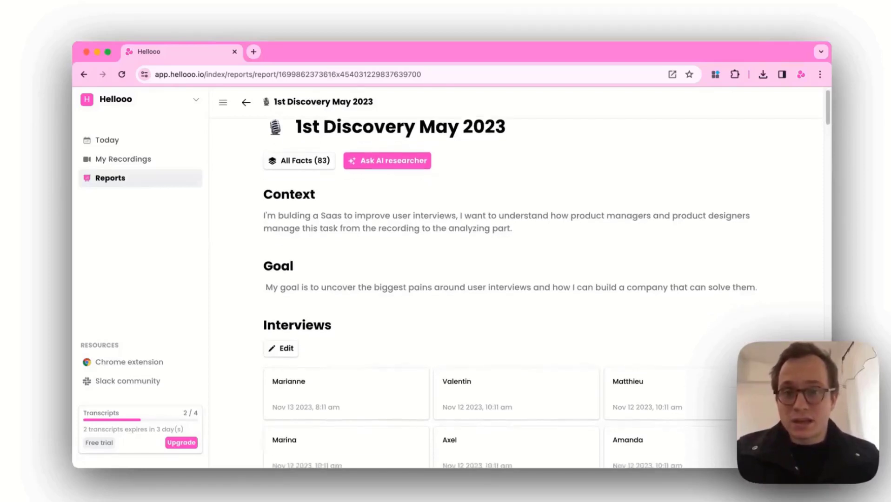
scroll(511, 293, down, 1)
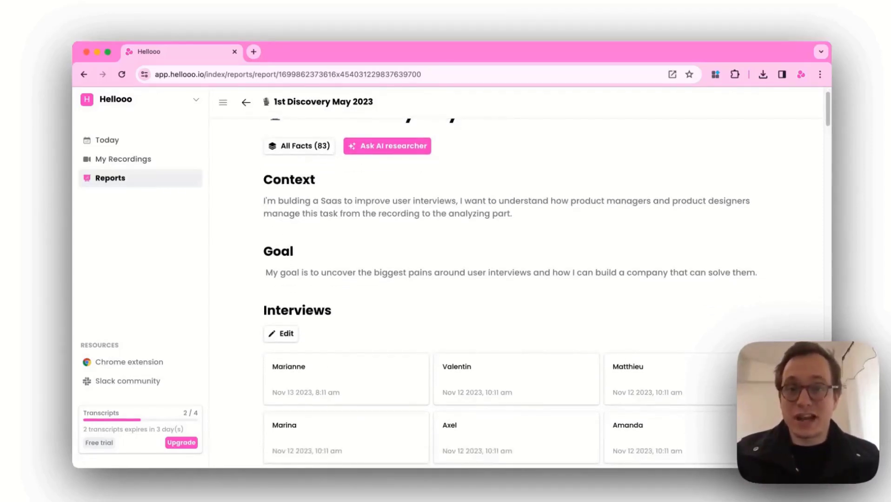
scroll(510, 293, down, 1)
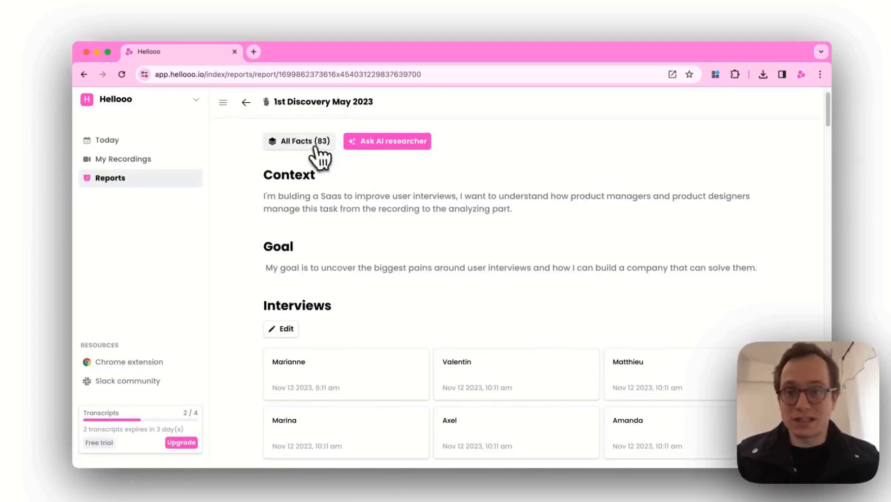
Step: Scroll past the Key Topics cards to the Insights & Opportunities heading on high-cost, buggy interview tools
scroll(425, 321, down, 1)
scroll(426, 327, down, 5)
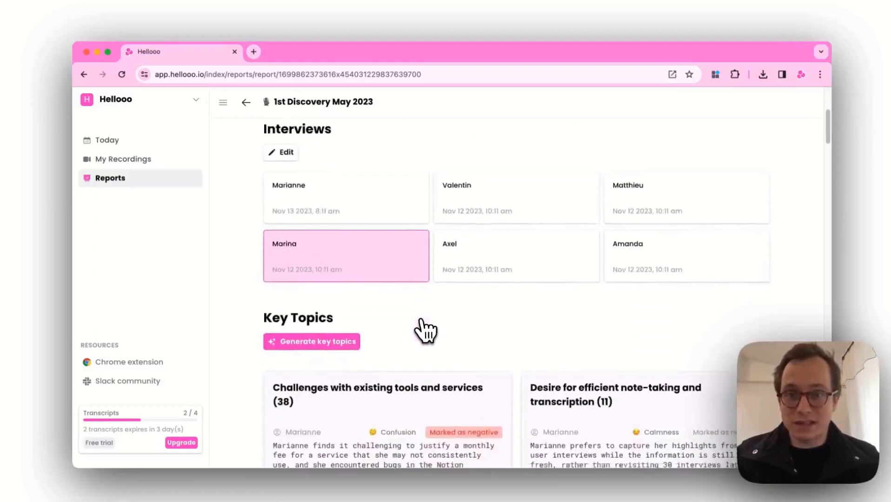
scroll(422, 326, down, 1)
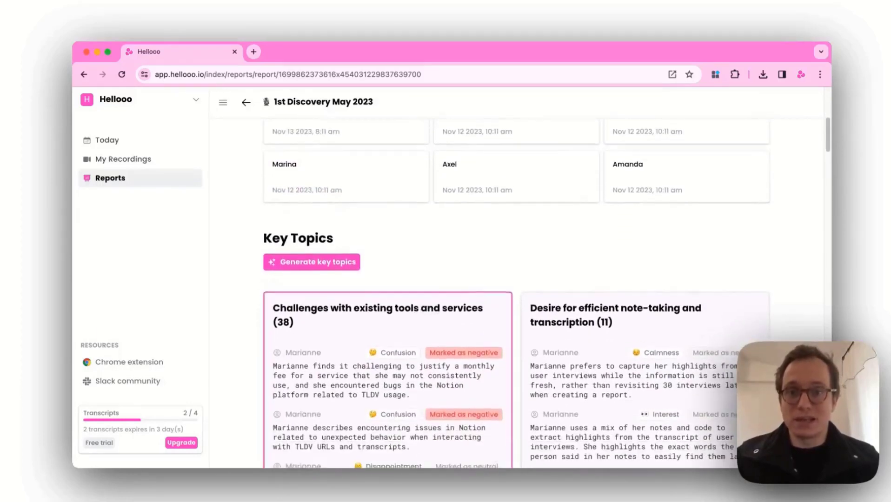
scroll(422, 326, down, 3)
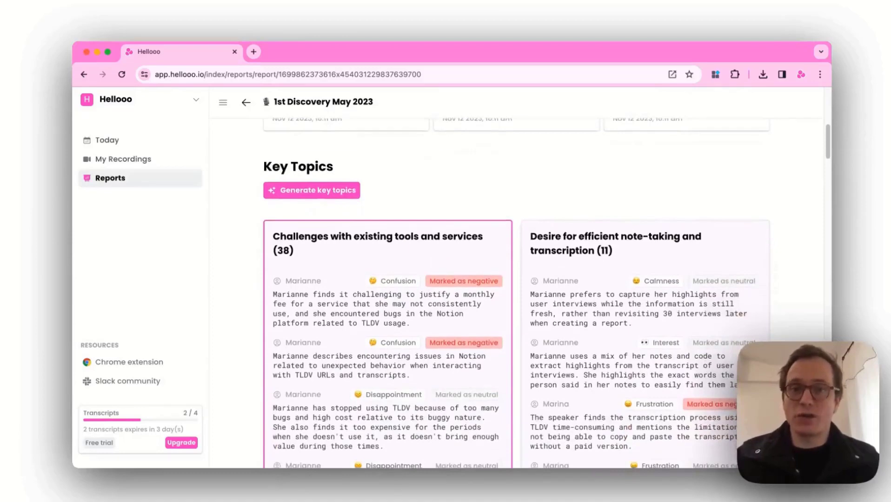
scroll(355, 288, down, 5)
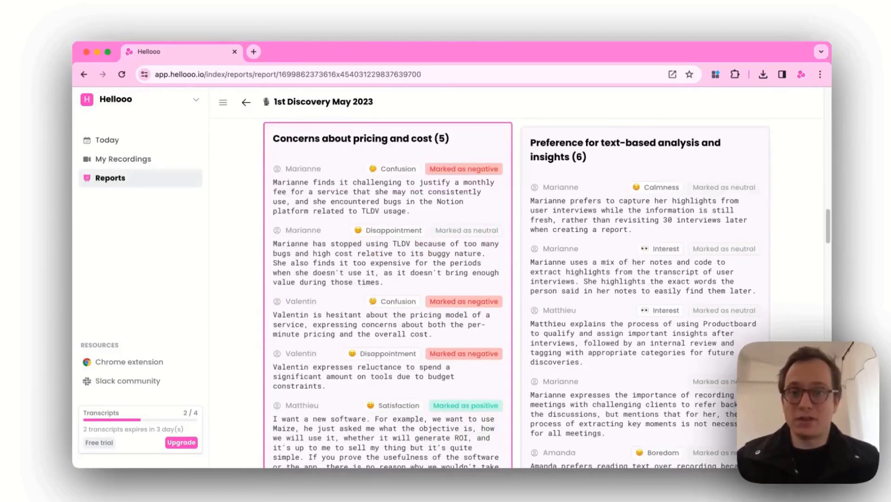
scroll(544, 294, down, 15)
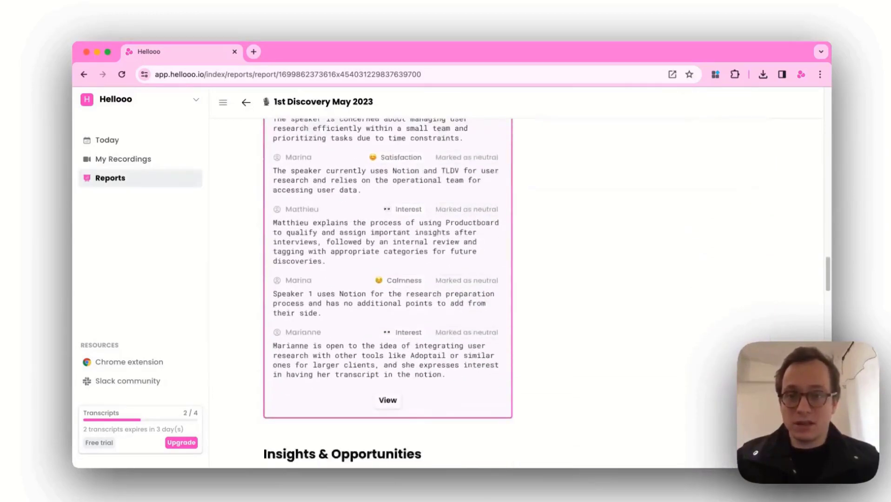
scroll(544, 289, down, 5)
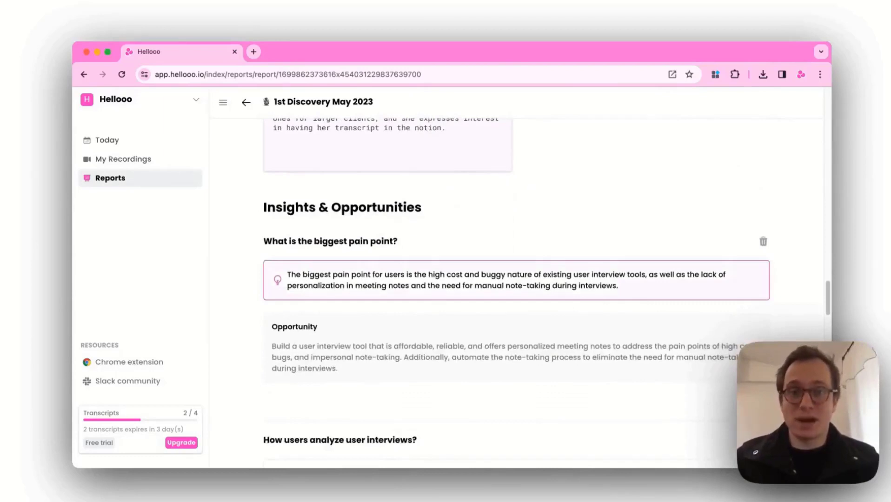
Step: Scroll through the Insights & Opportunities pain points and feature recommendations to the end of the report
scroll(408, 289, down, 1)
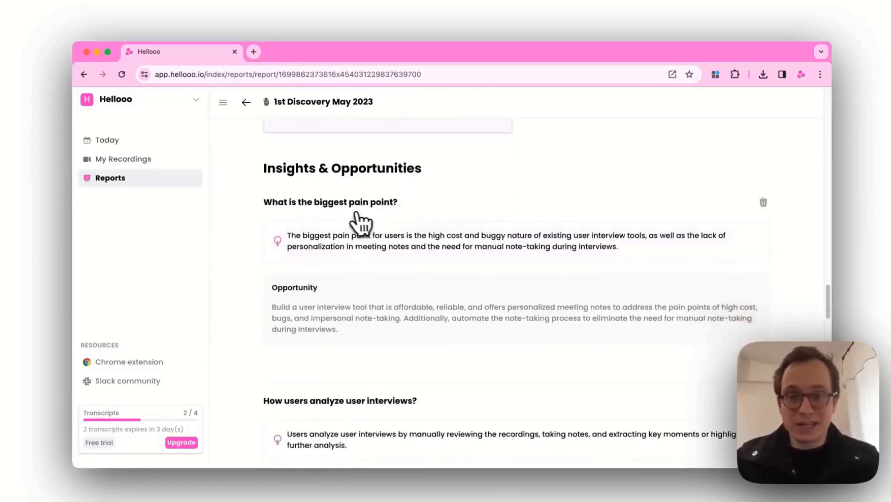
scroll(357, 215, down, 3)
scroll(408, 272, down, 1)
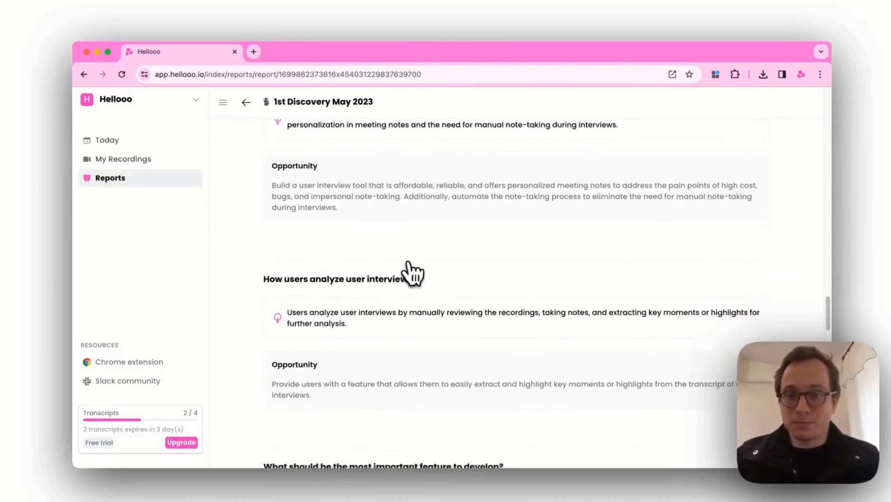
scroll(409, 271, down, 5)
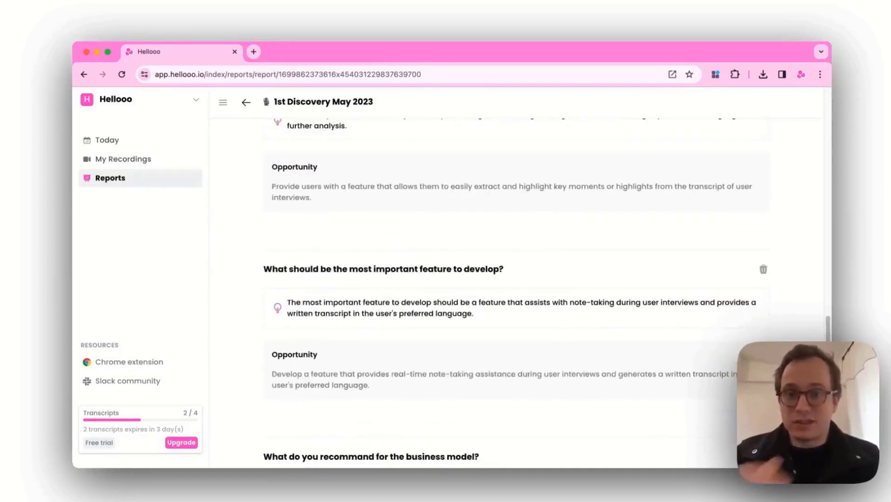
scroll(412, 271, down, 1)
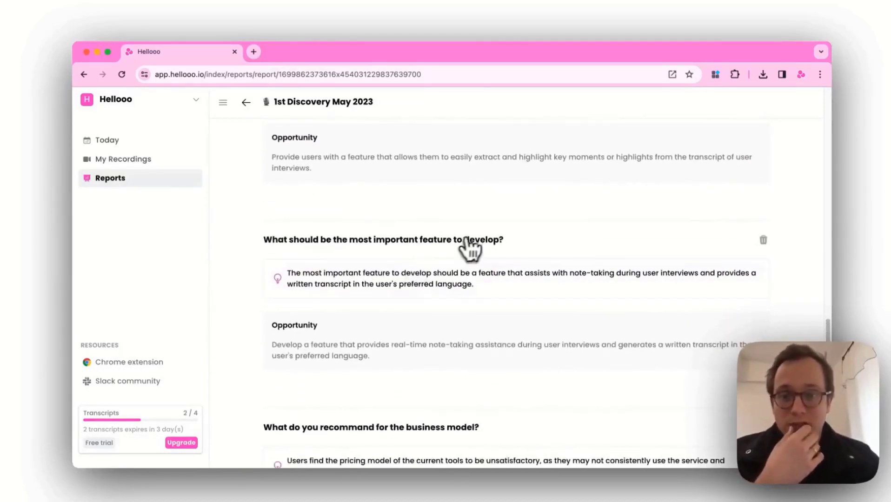
scroll(474, 248, down, 3)
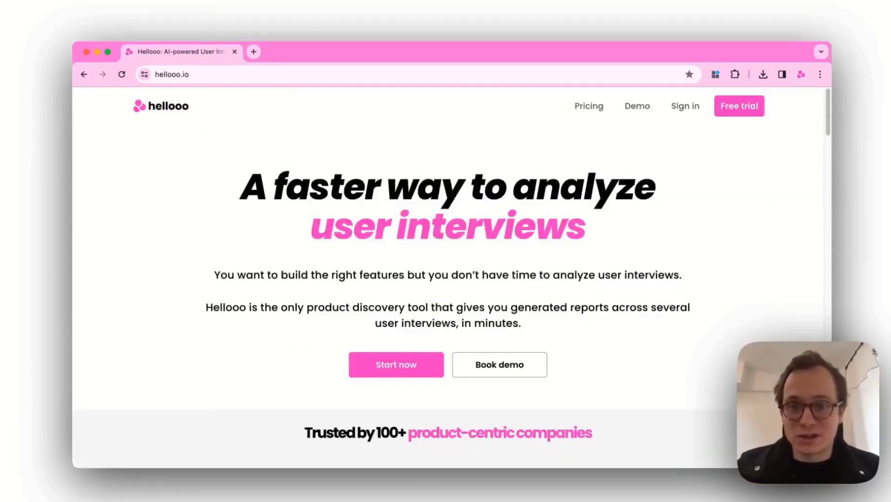